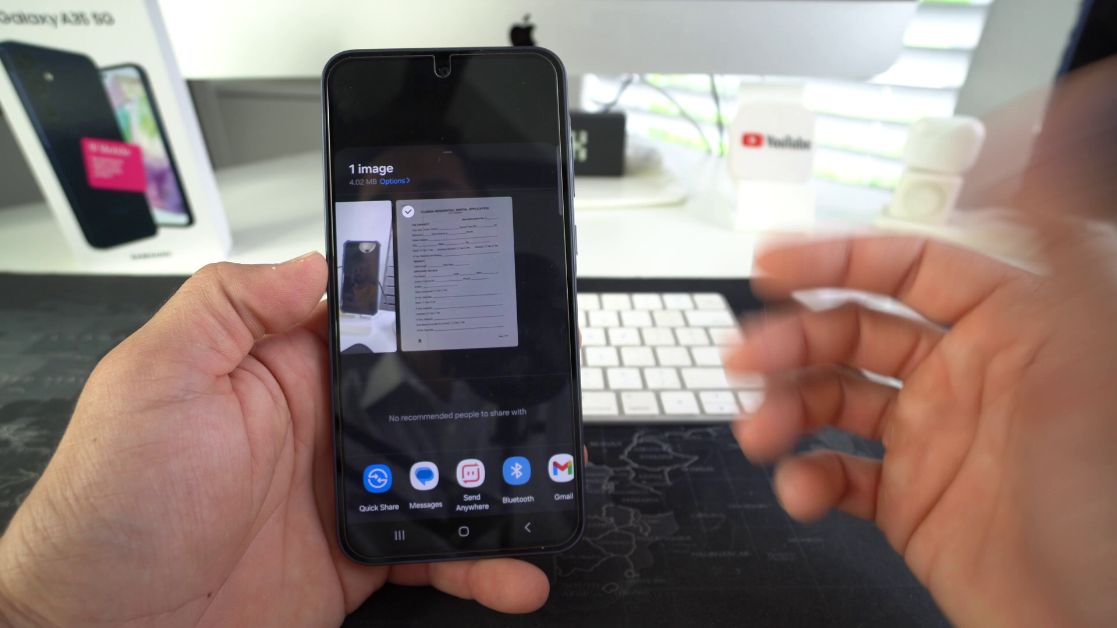
pyautogui.moveTo(480, 478); pyautogui.dragTo(393, 479)
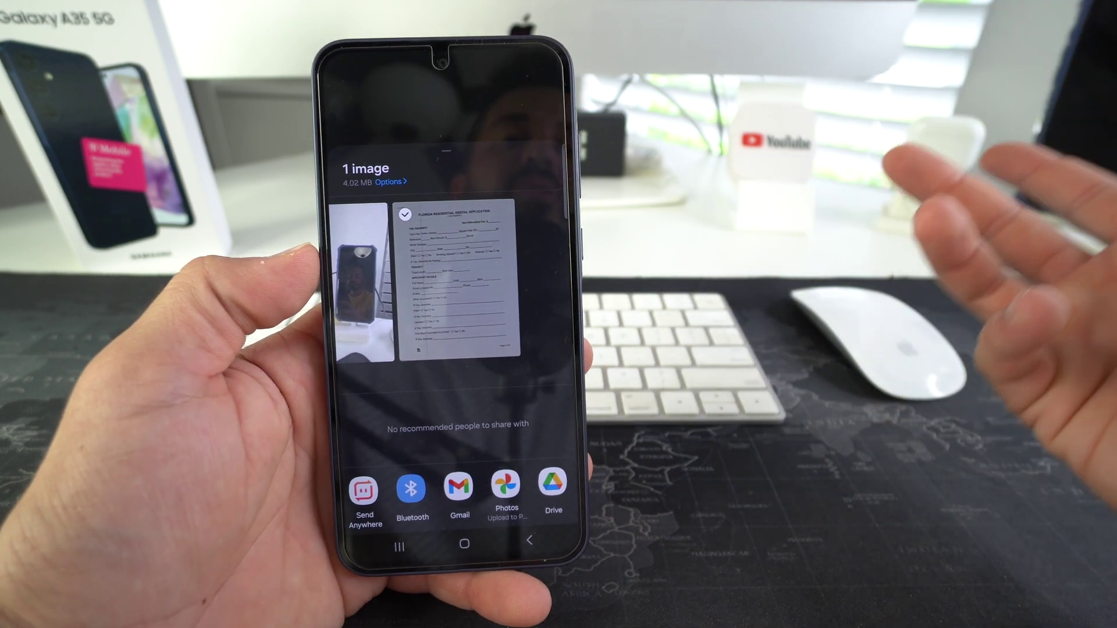
pyautogui.hscroll(3, 462, 493)
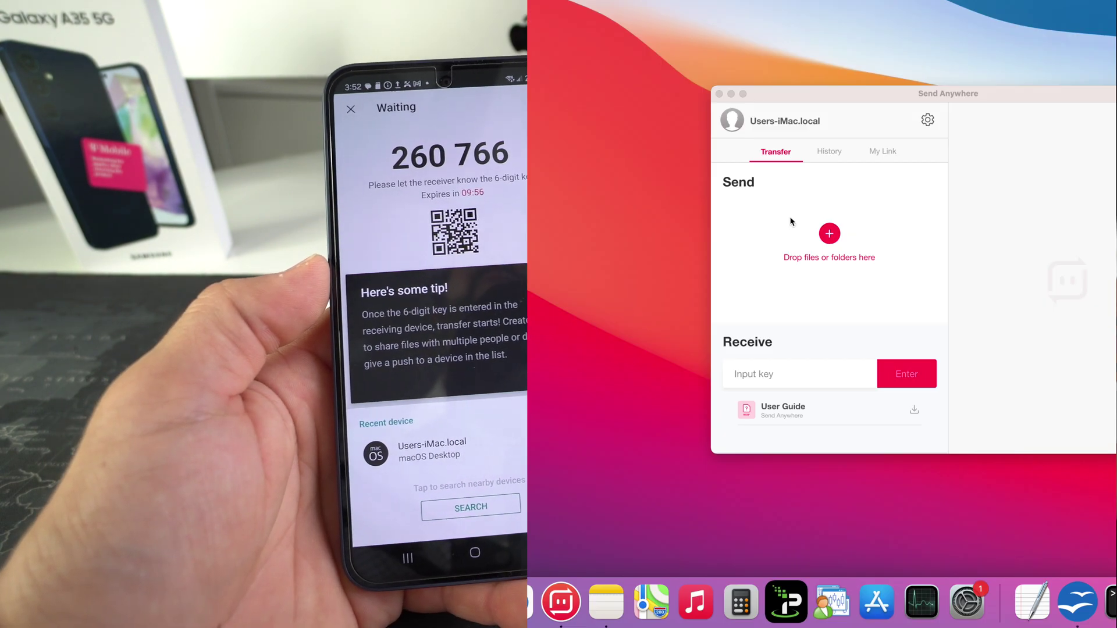
# - Submit the phone's 6-digit key so the 15.09 MB MP4 from SM-A356U is received
pyautogui.moveTo(931, 101); pyautogui.dragTo(818, 147)
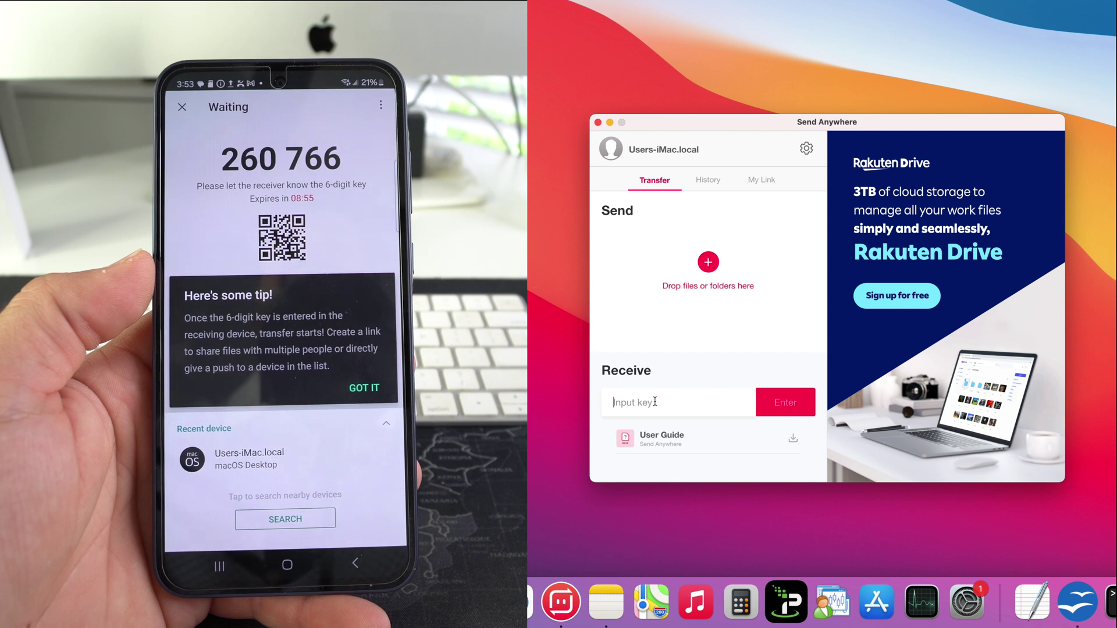
pyautogui.write('26')
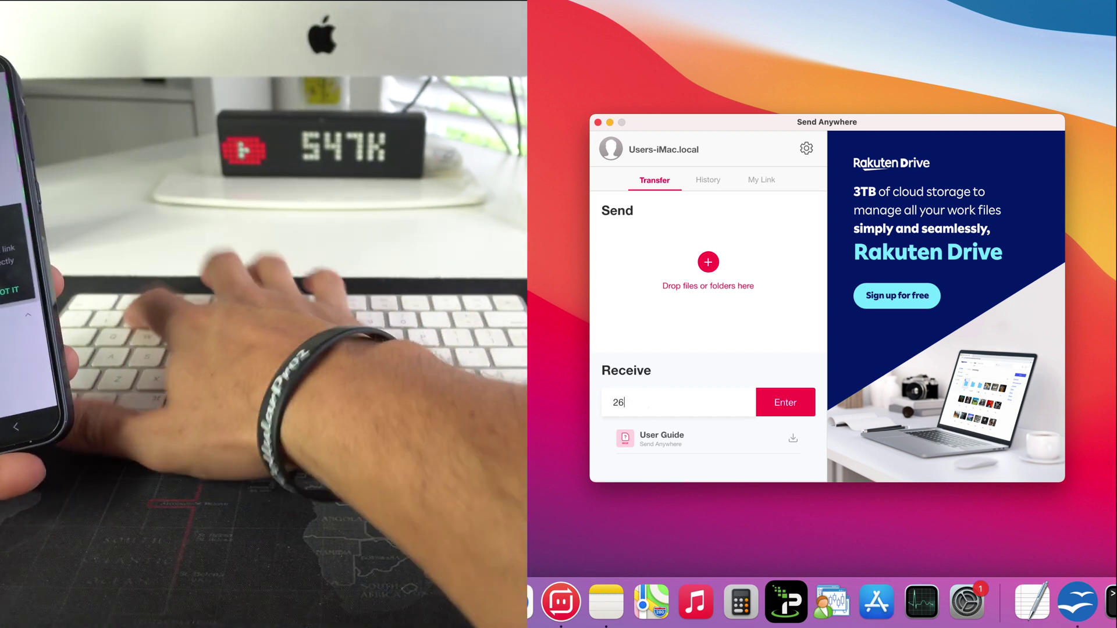
pyautogui.write('0')
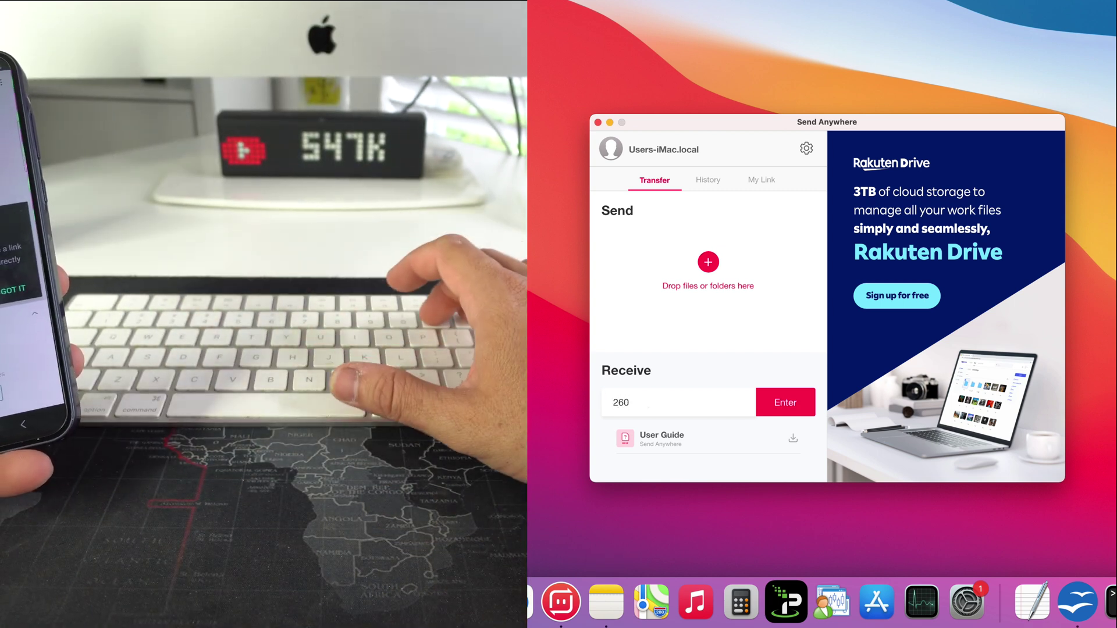
pyautogui.press('Return')
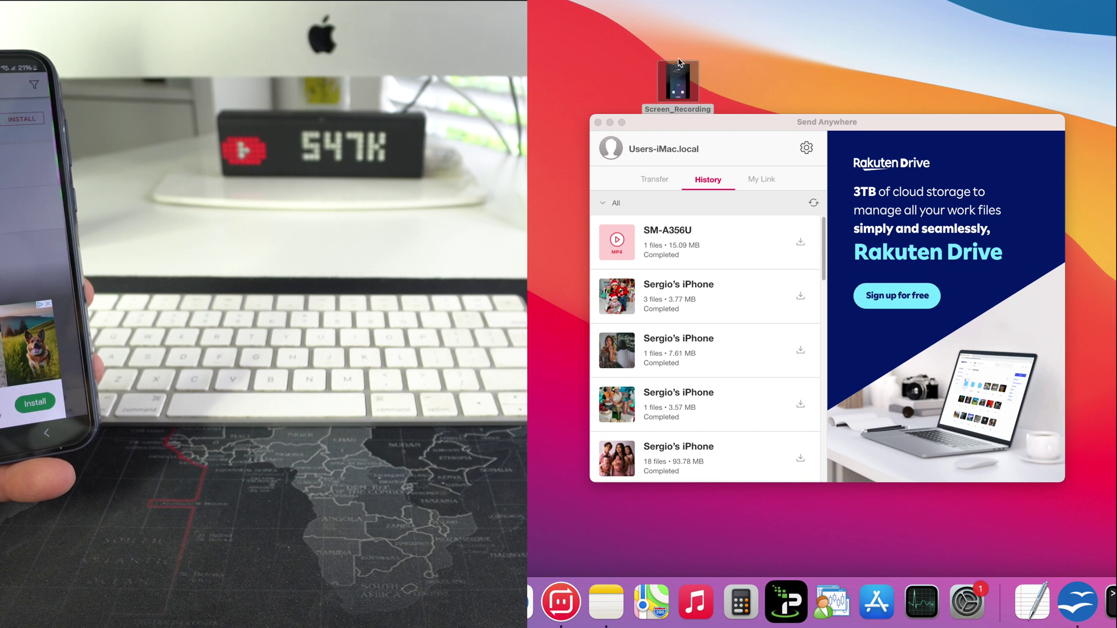
# - Drag the received Screen_Recording MP4 from History onto the Mac desktop
pyautogui.moveTo(678, 87); pyautogui.dragTo(615, 249)
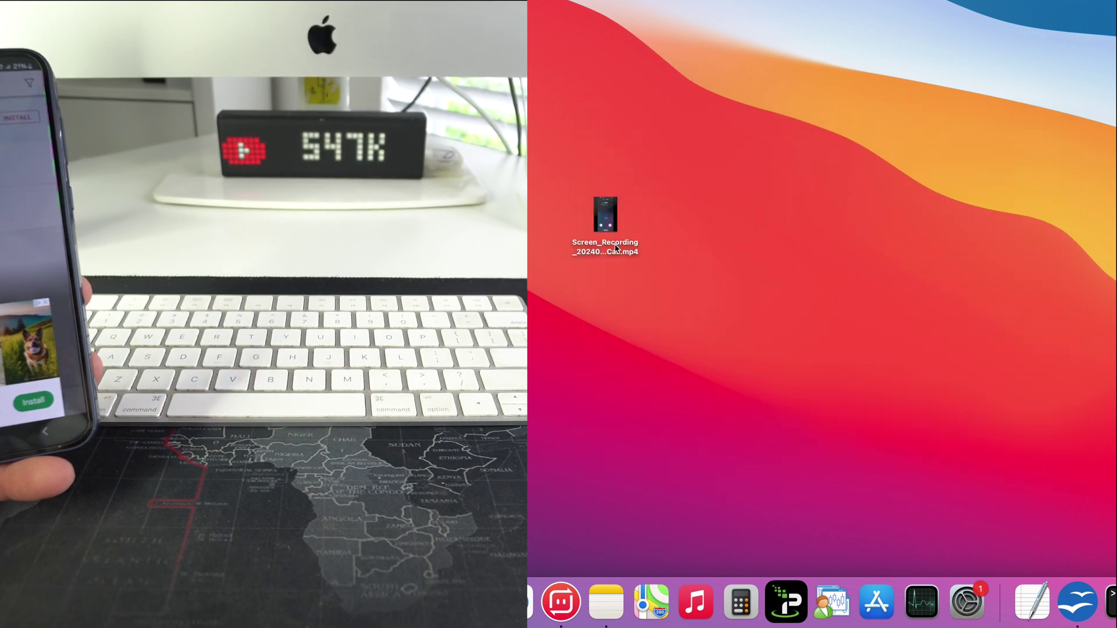